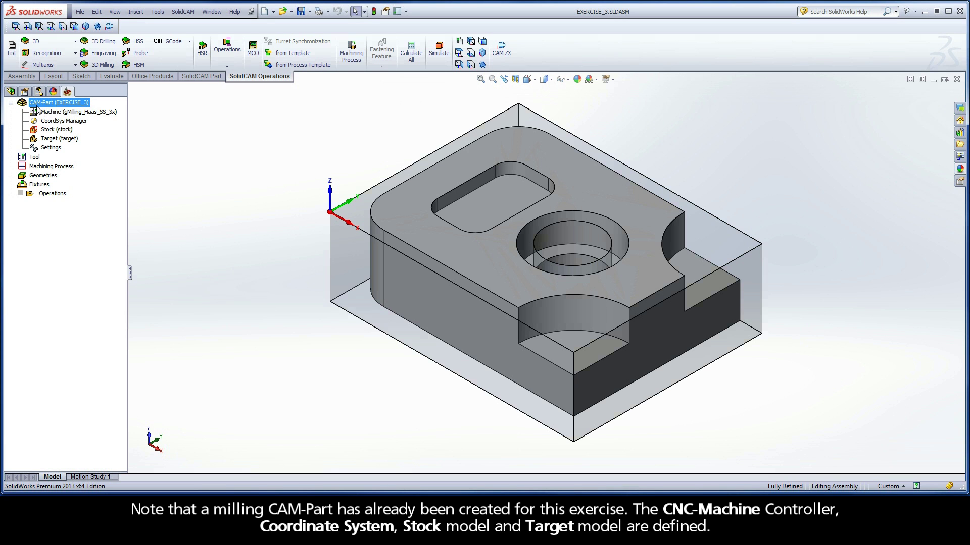
Review the CAM-Part's machine, stock and target entries and its part data without changing anything
left_click(70, 114)
left_click(64, 130)
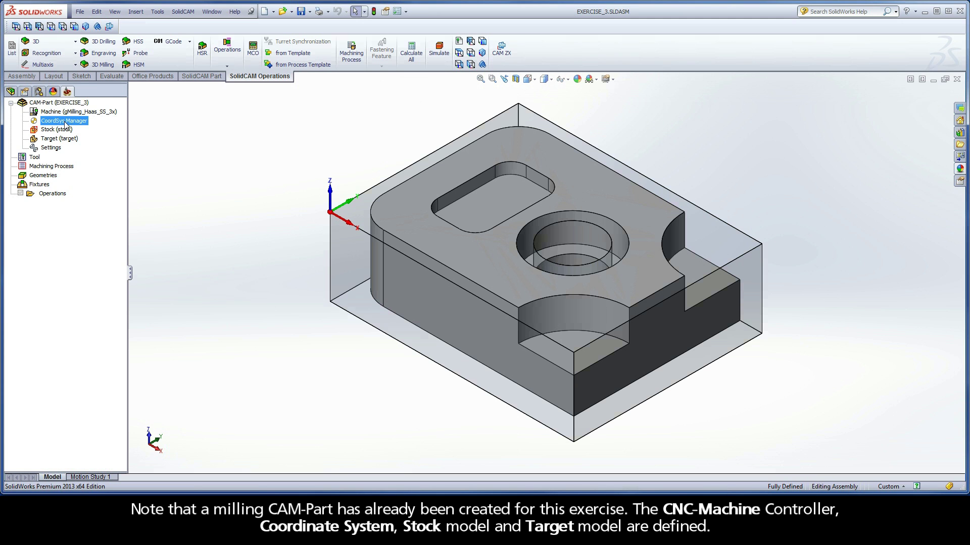
left_click(59, 139)
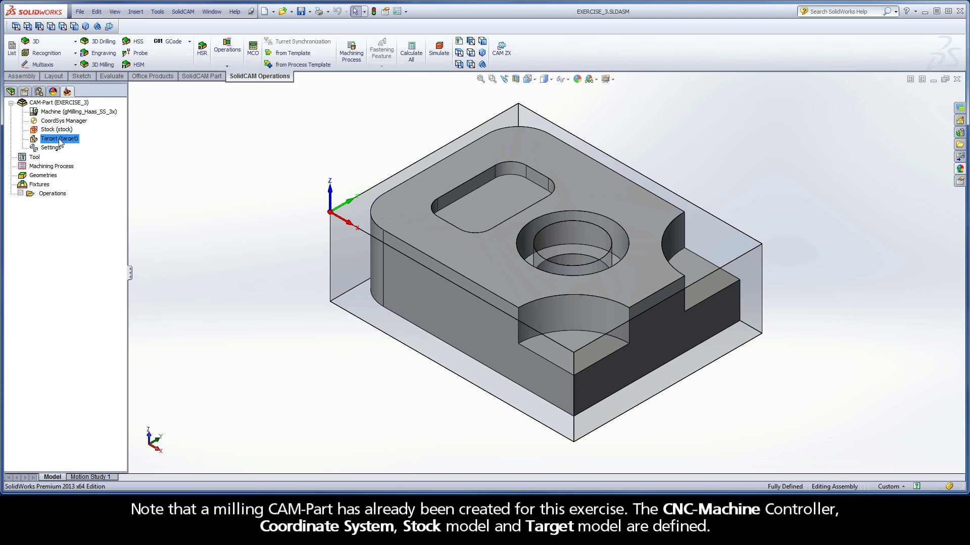
double_click(51, 102)
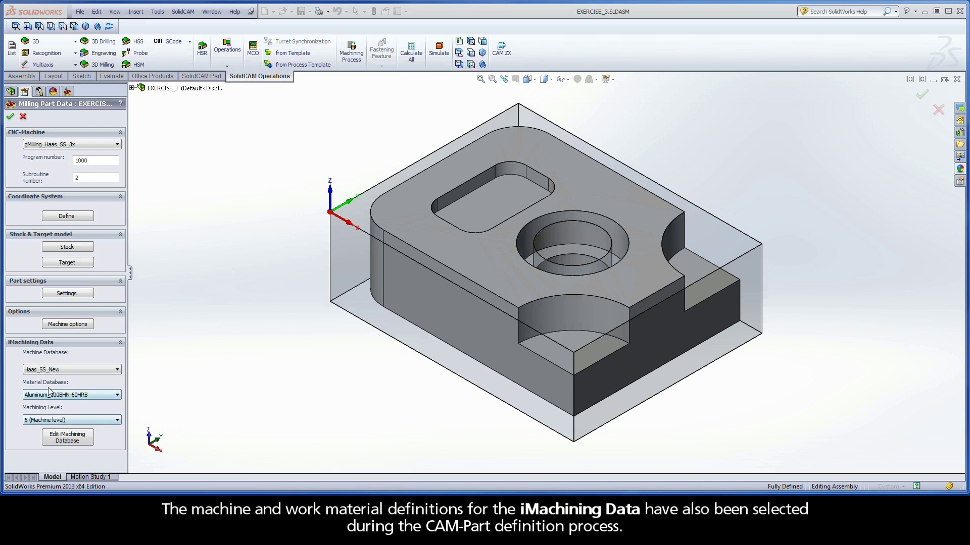
left_click(10, 118)
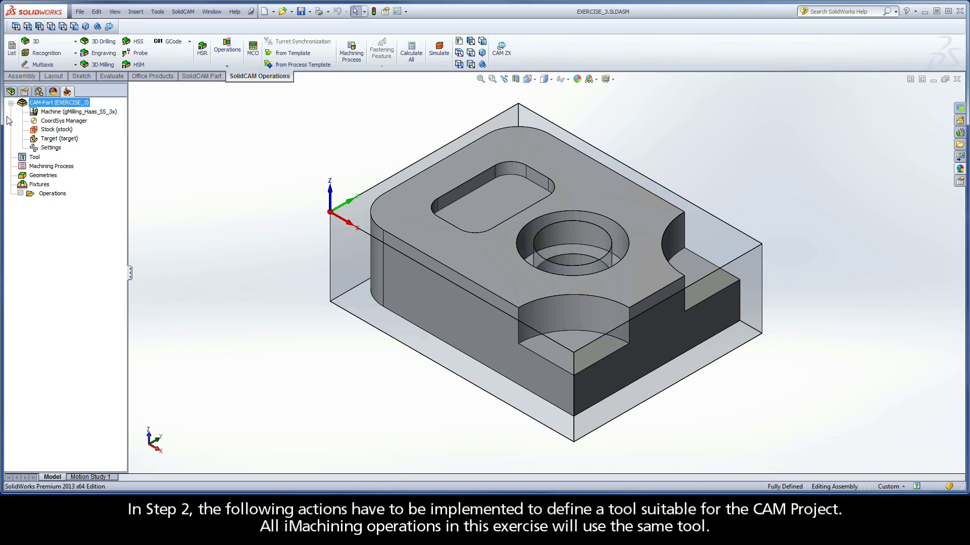
Open the CAM-Part's Part Tool Table and begin adding a new milling tool
left_click(35, 157)
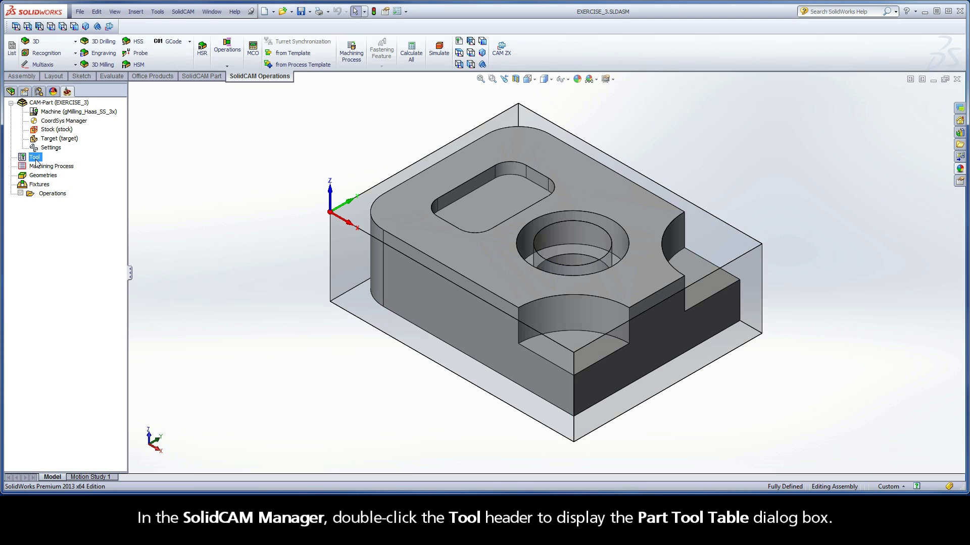
double_click(35, 157)
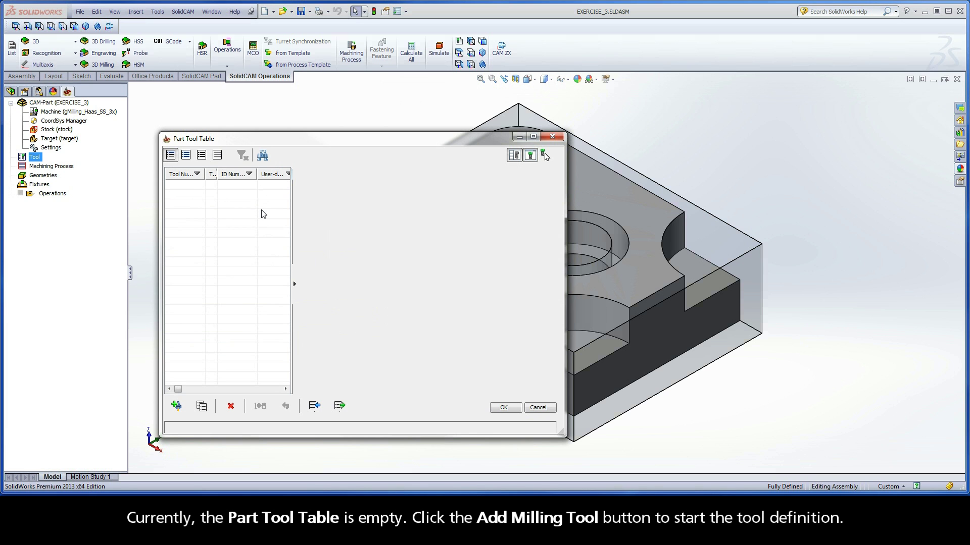
left_click(176, 407)
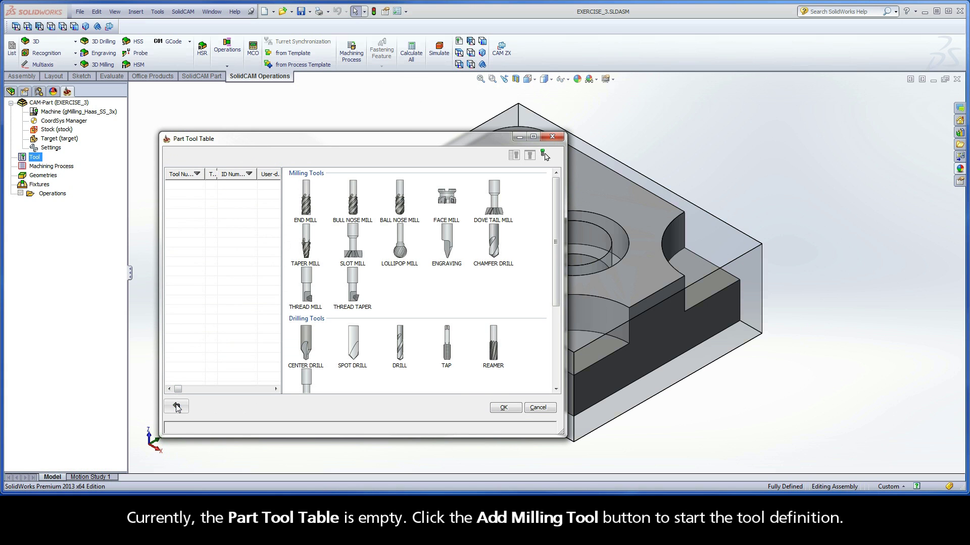
Make tool 1 an END MILL and change its diameter to 12
left_click(306, 201)
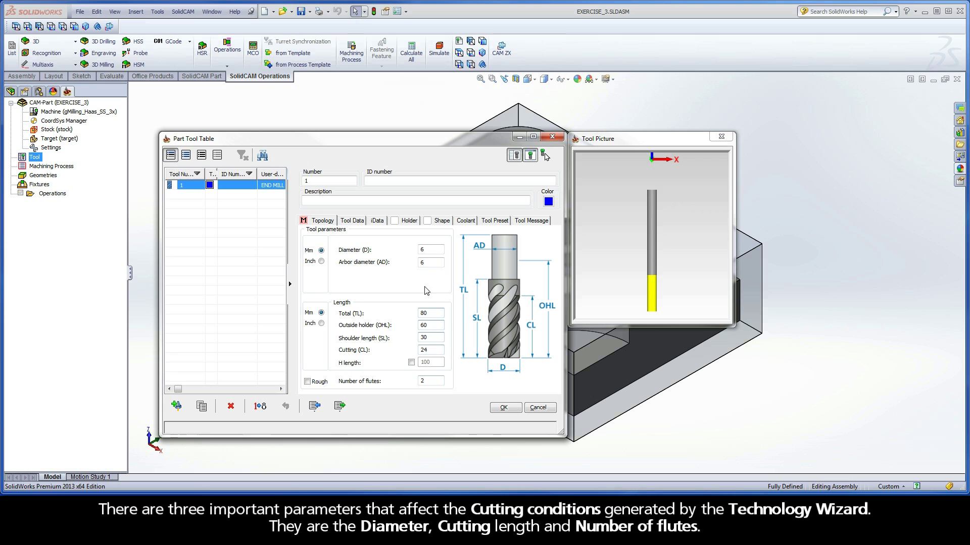
left_click(427, 249)
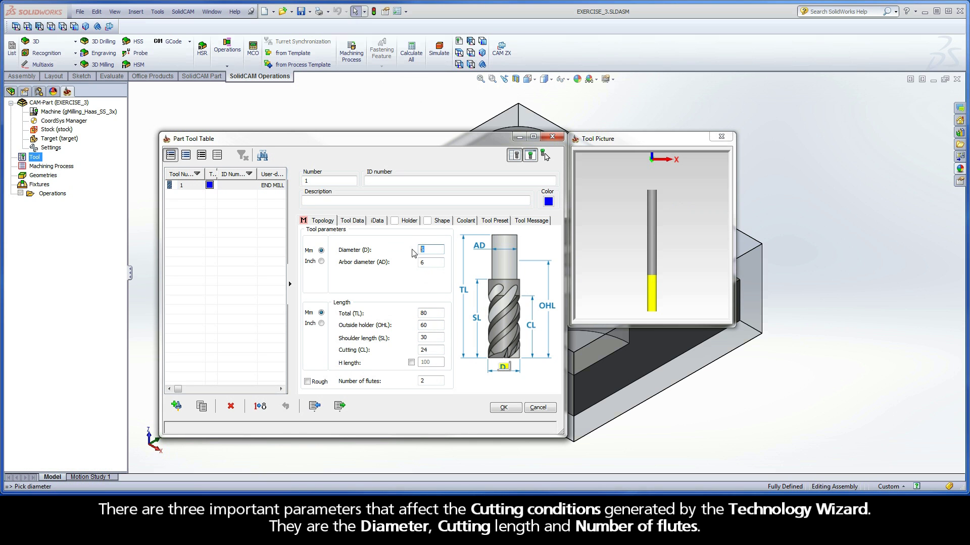
left_click(435, 351)
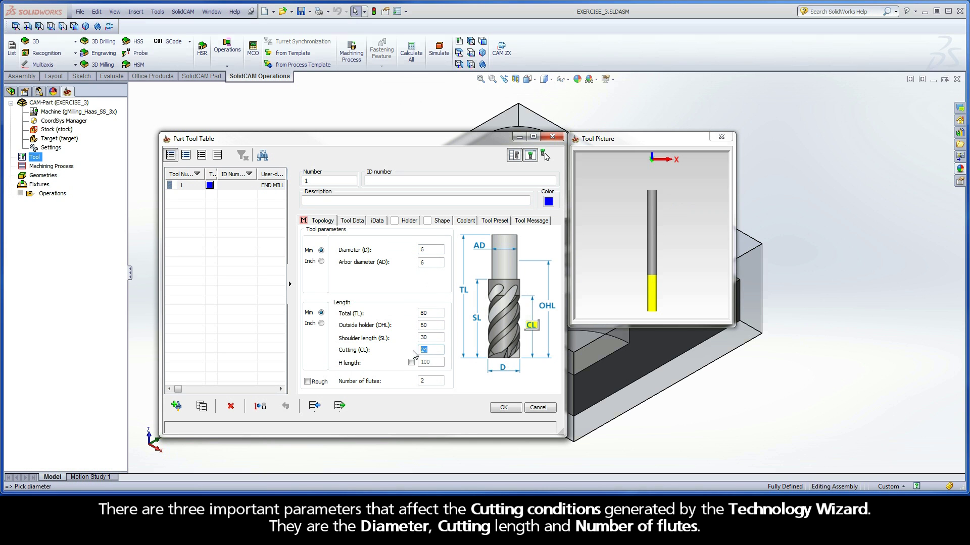
left_click(423, 381)
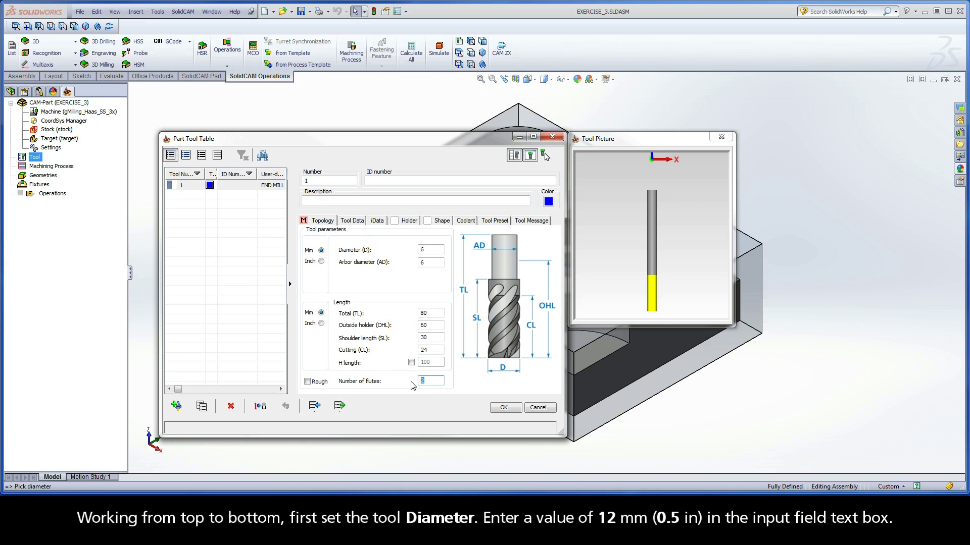
left_click(419, 250)
type("12")
Keep the 24 cutting length and set the end mill's number of flutes to 5
left_click(409, 351)
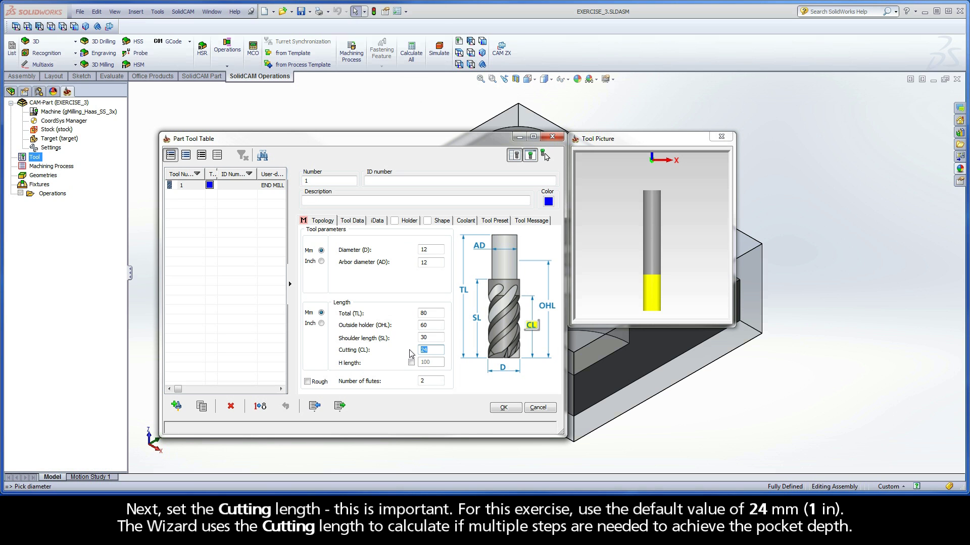
left_click(424, 381)
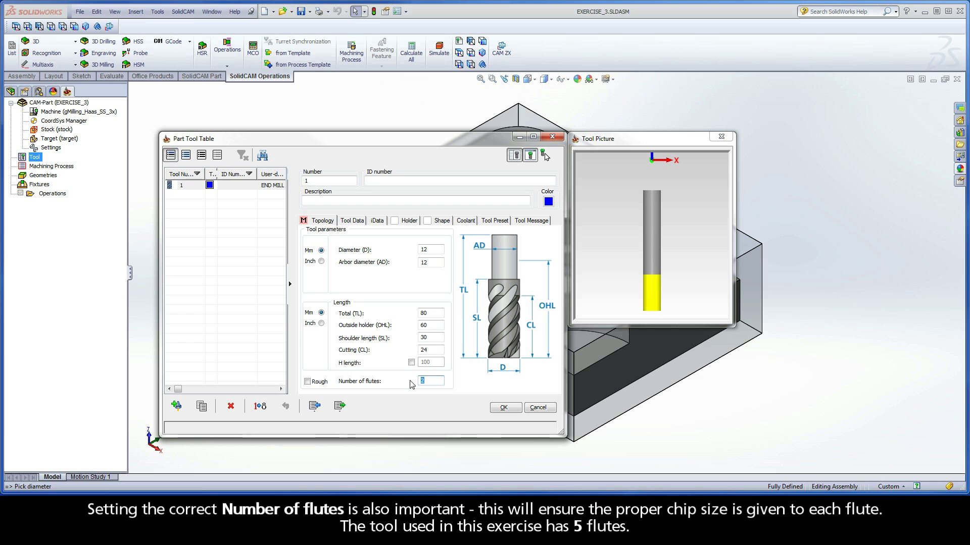
type("5")
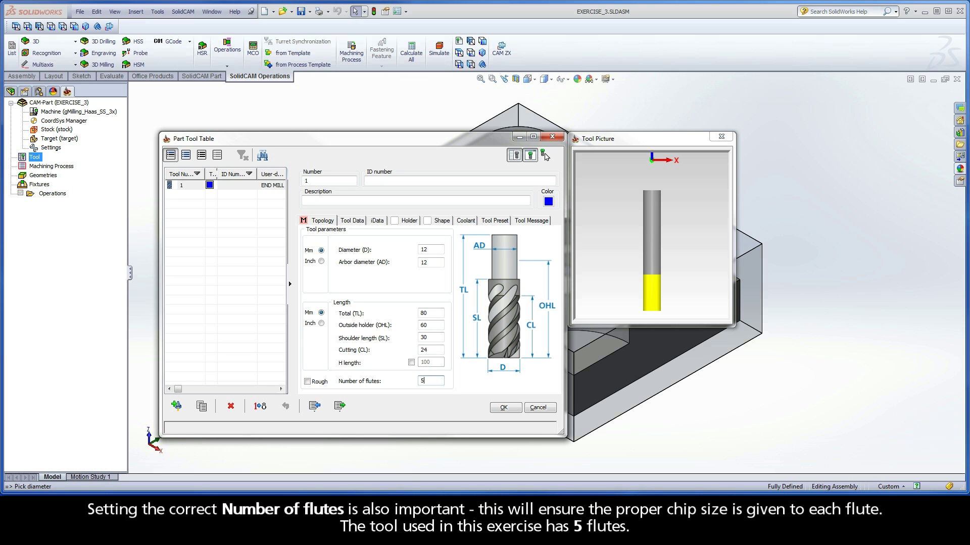
double_click(422, 381)
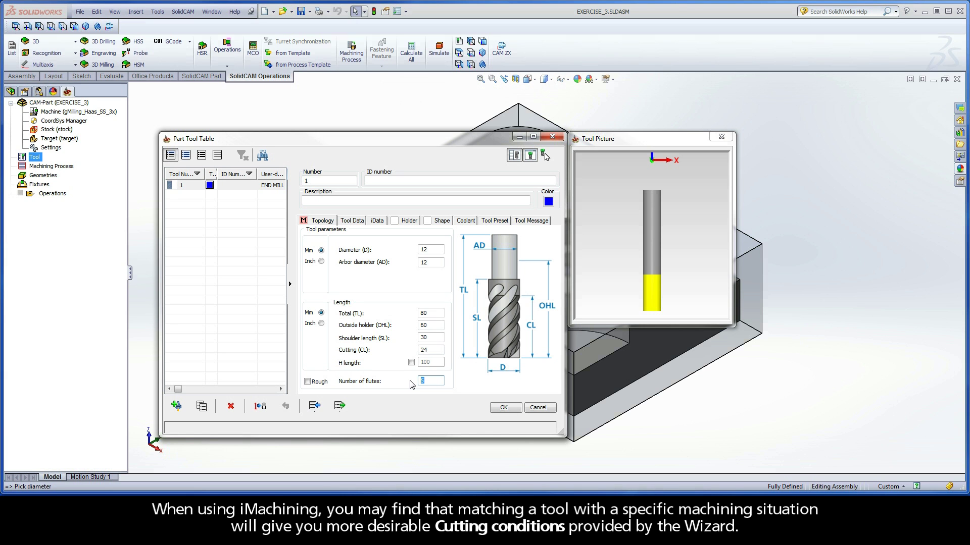
Show the tool's iMachining data and keep Aluminum_100BHN-60HRB as the work material
left_click(374, 225)
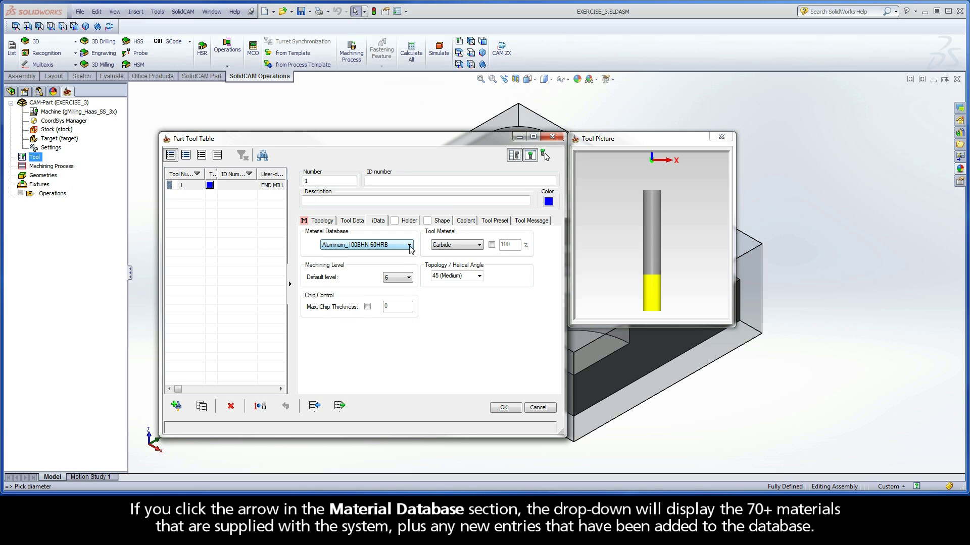
left_click(409, 245)
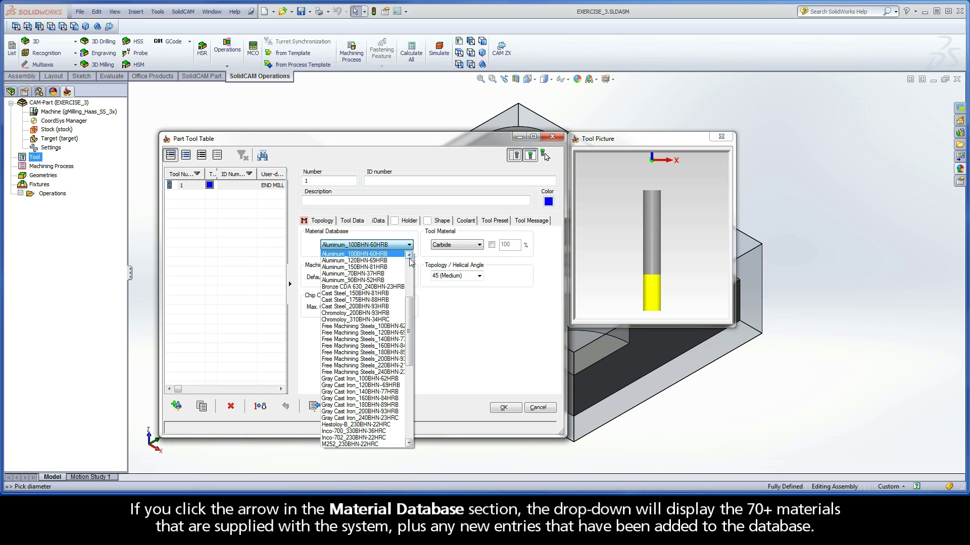
left_click_drag(412, 308, 413, 387)
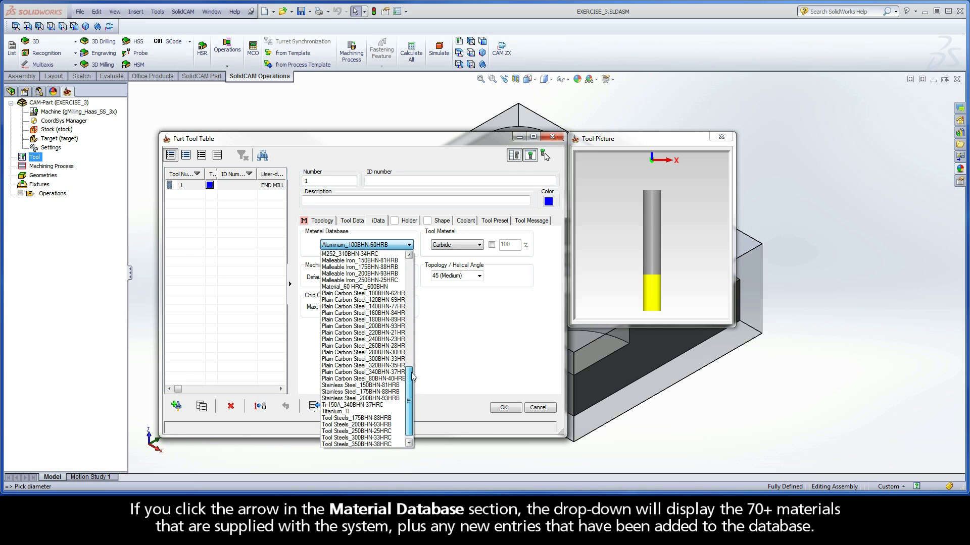
left_click_drag(412, 373, 410, 264)
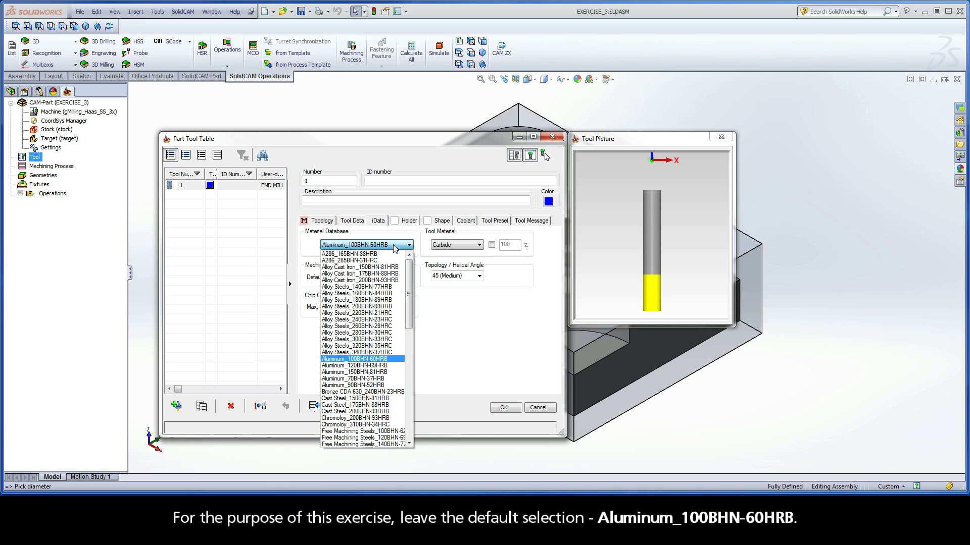
left_click(394, 246)
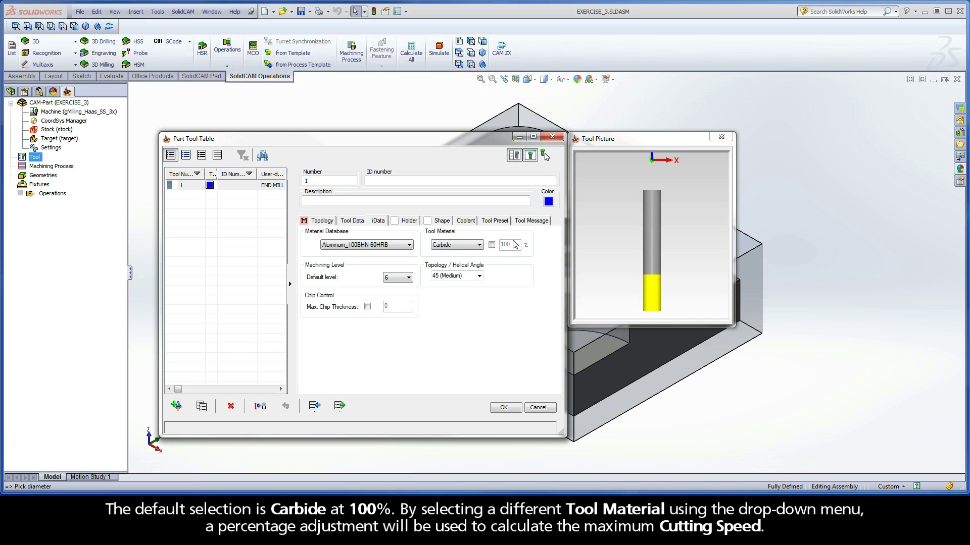
left_click(479, 246)
left_click(479, 262)
left_click(479, 245)
left_click(477, 267)
left_click(479, 245)
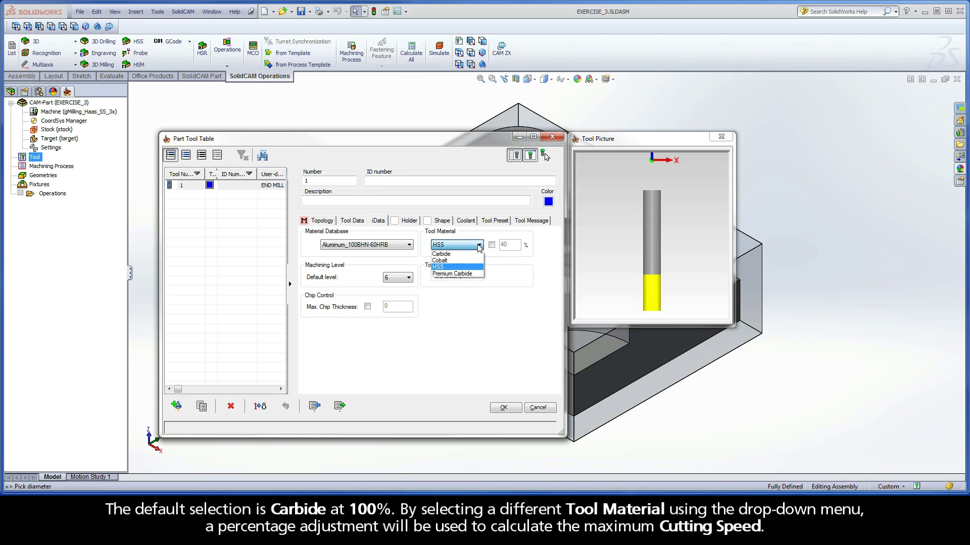
left_click(478, 274)
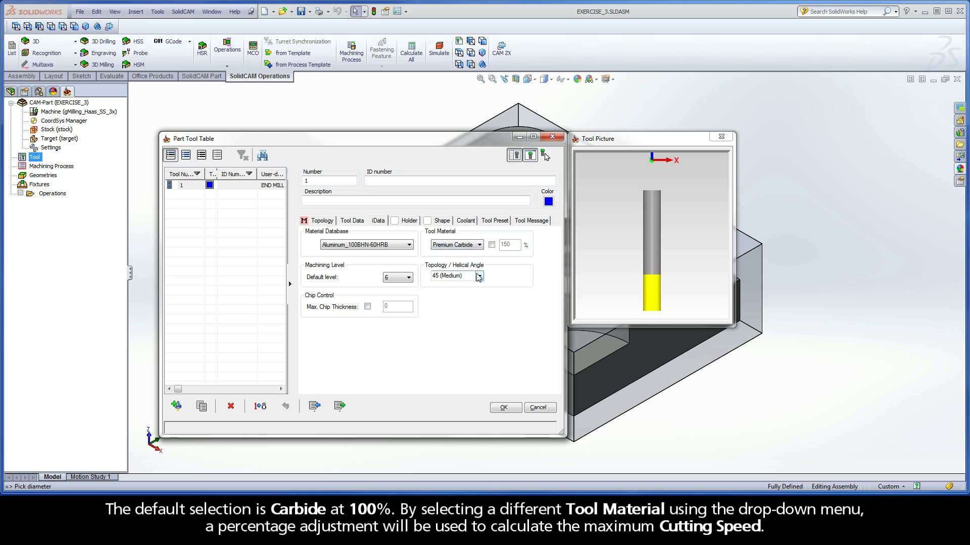
left_click(492, 246)
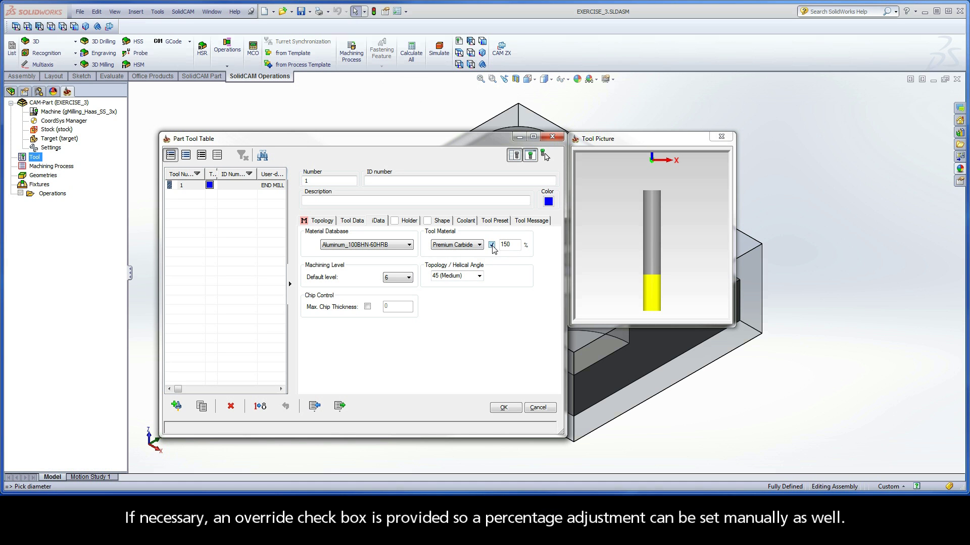
double_click(504, 244)
left_click(491, 245)
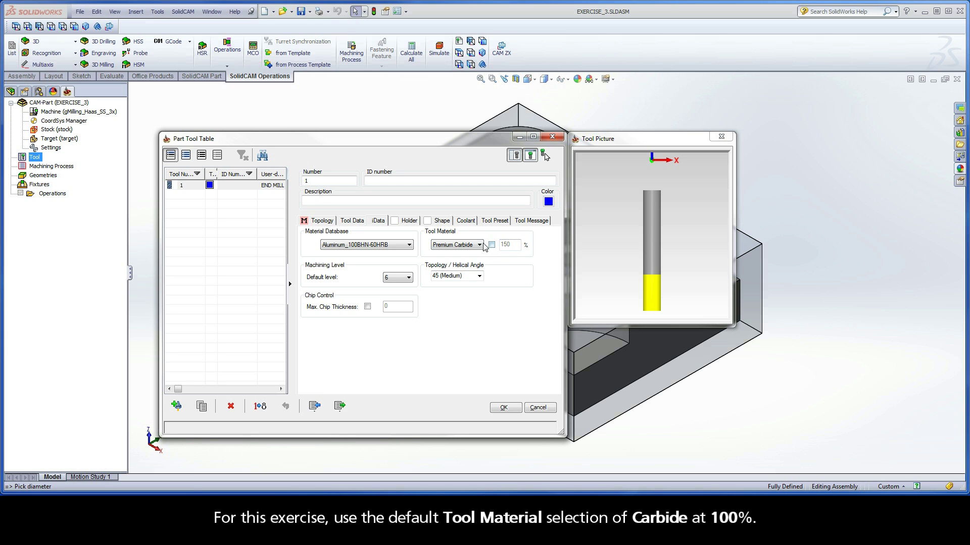
left_click(479, 245)
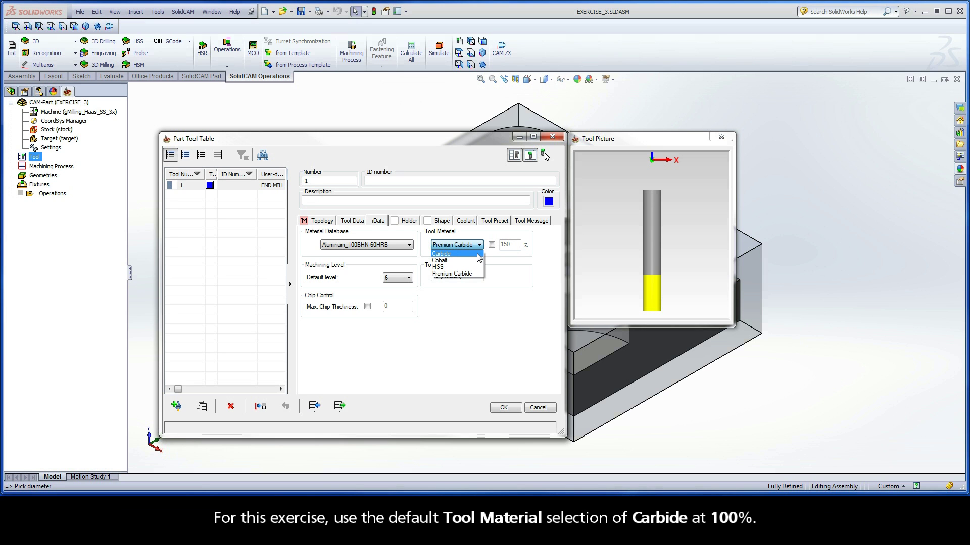
left_click(478, 254)
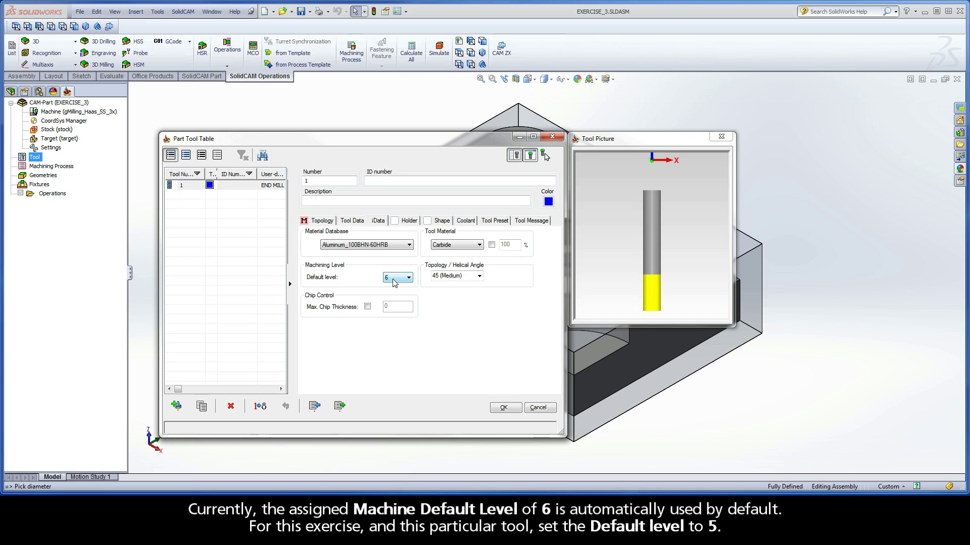
Change the end mill's default machining level from 6 to 5
left_click(408, 281)
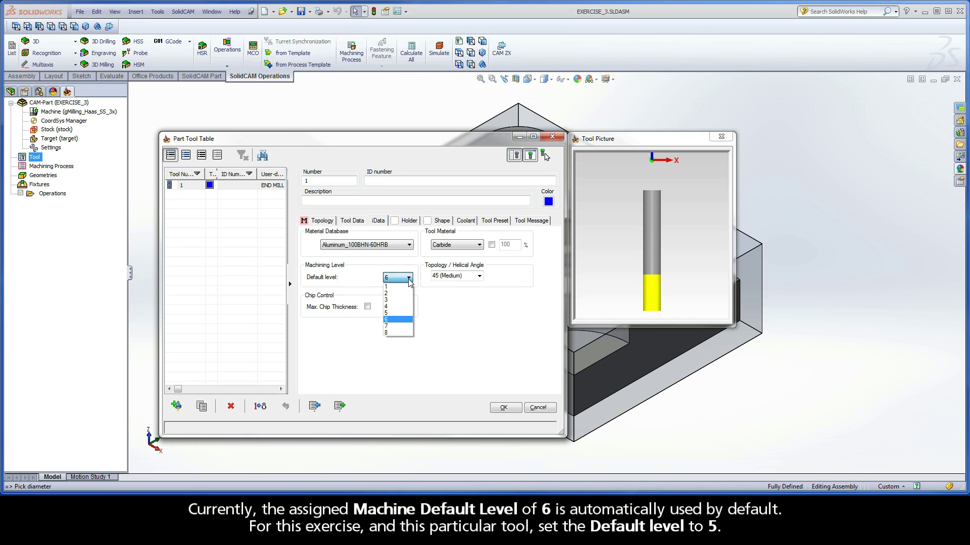
left_click(407, 315)
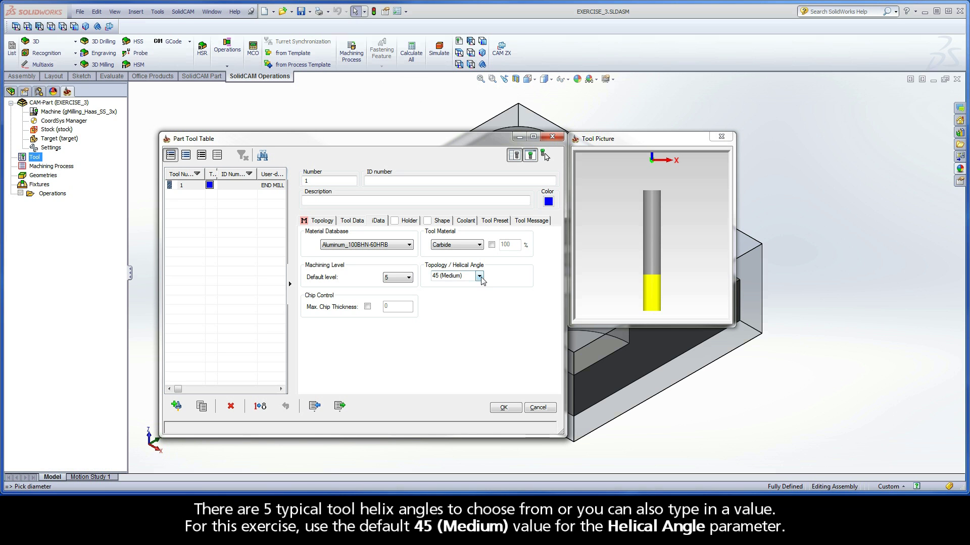
Keep the 45 (Medium) helix angle and confirm the tool, closing the Part Tool Table
left_click(480, 277)
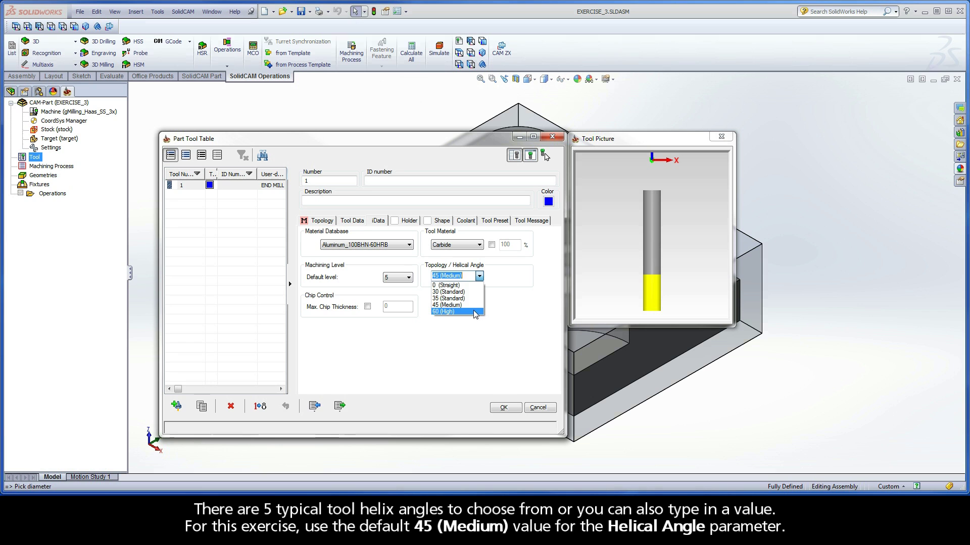
left_click(465, 276)
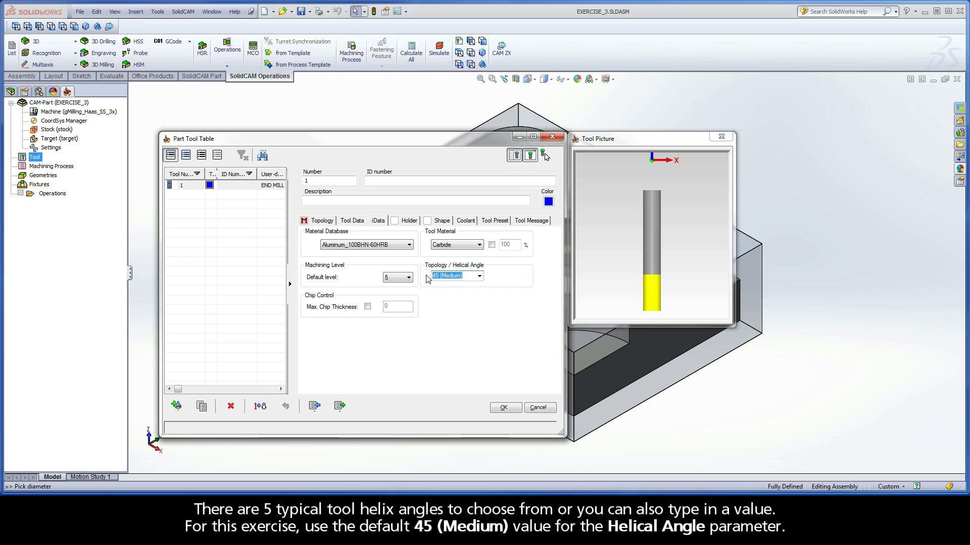
left_click(507, 411)
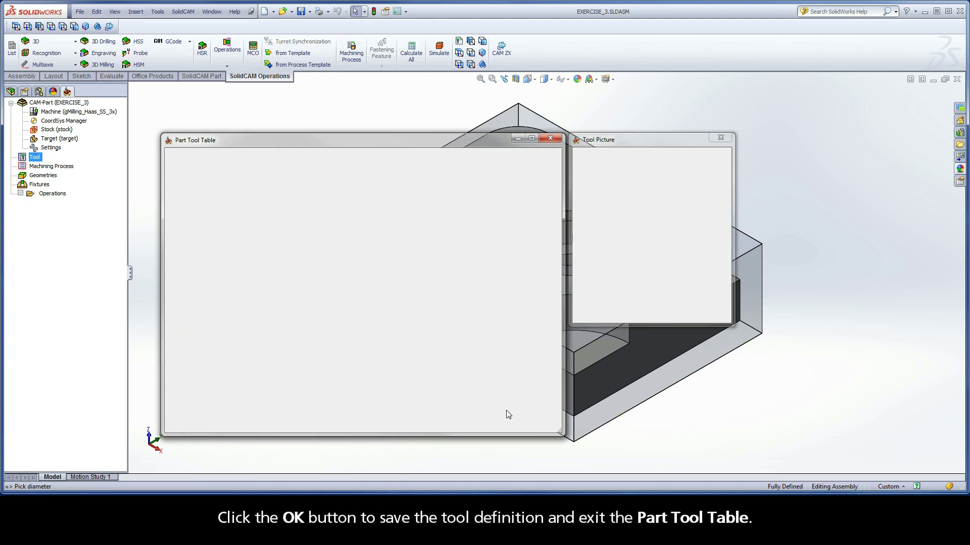